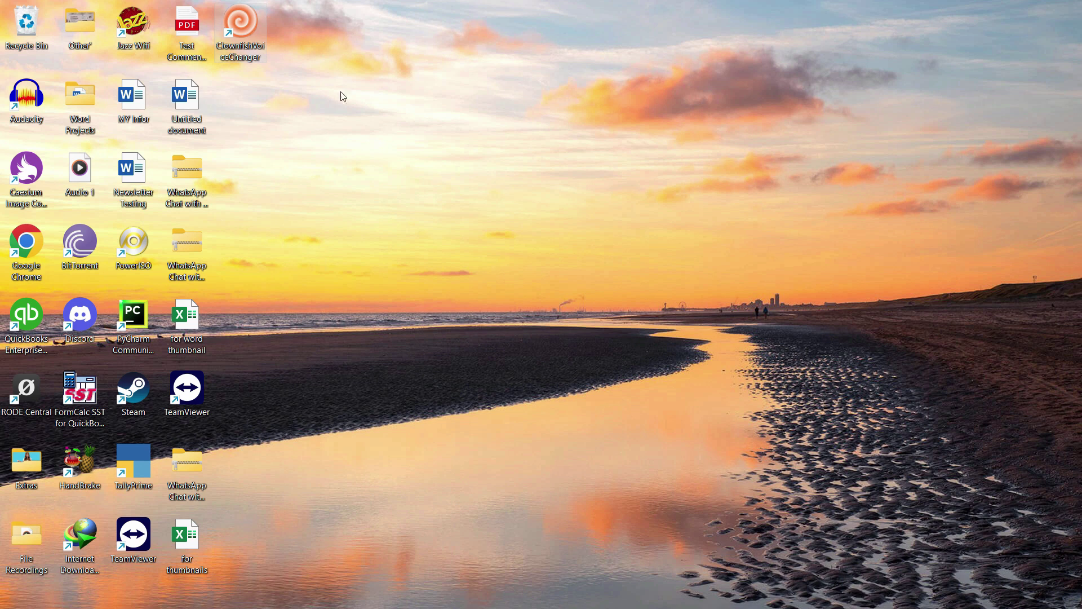
Step: Bring up the Clownfish Voice Changer menu from its icon among the hidden tray icons
right_click(245, 34)
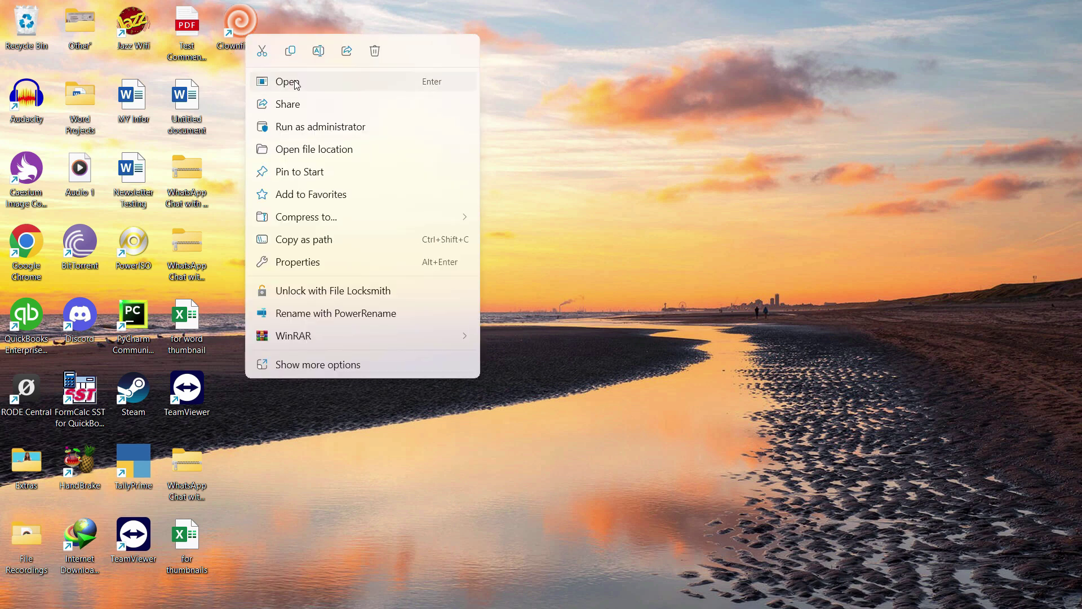
key(Escape)
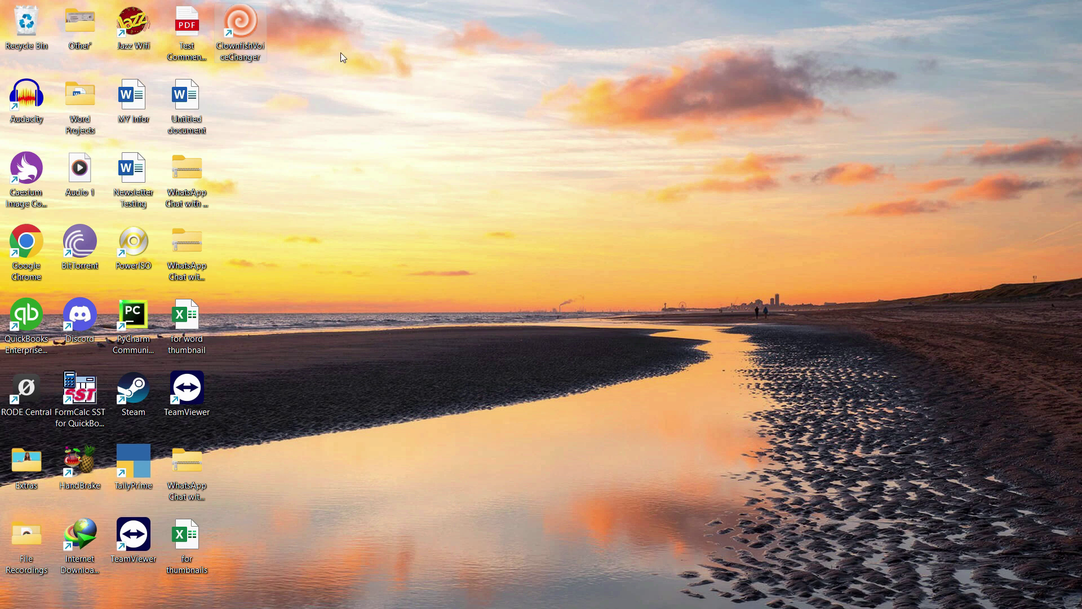
mouse_move(920, 592)
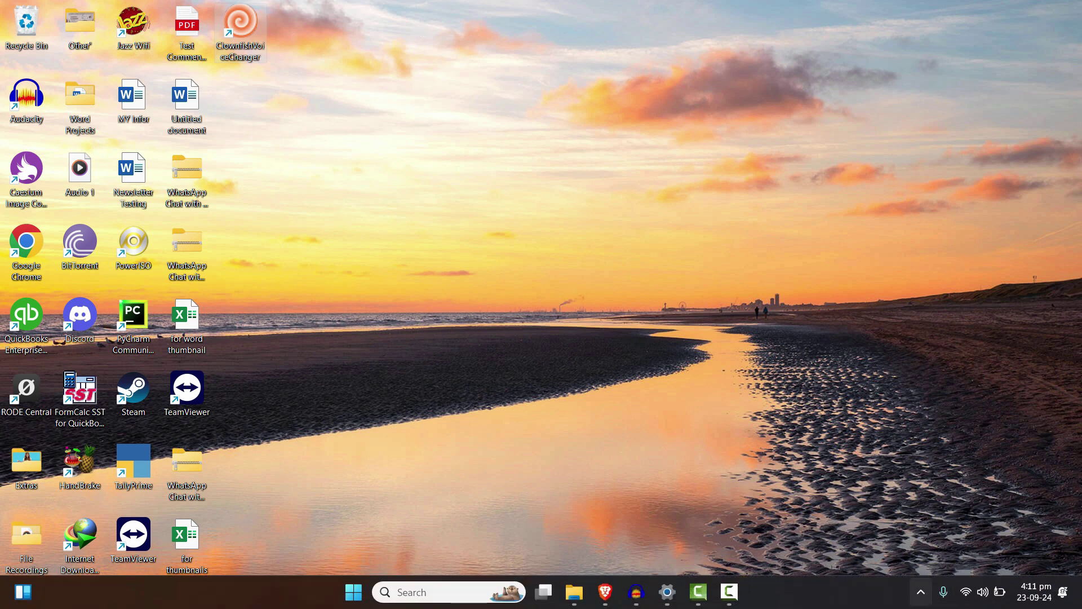
click(921, 592)
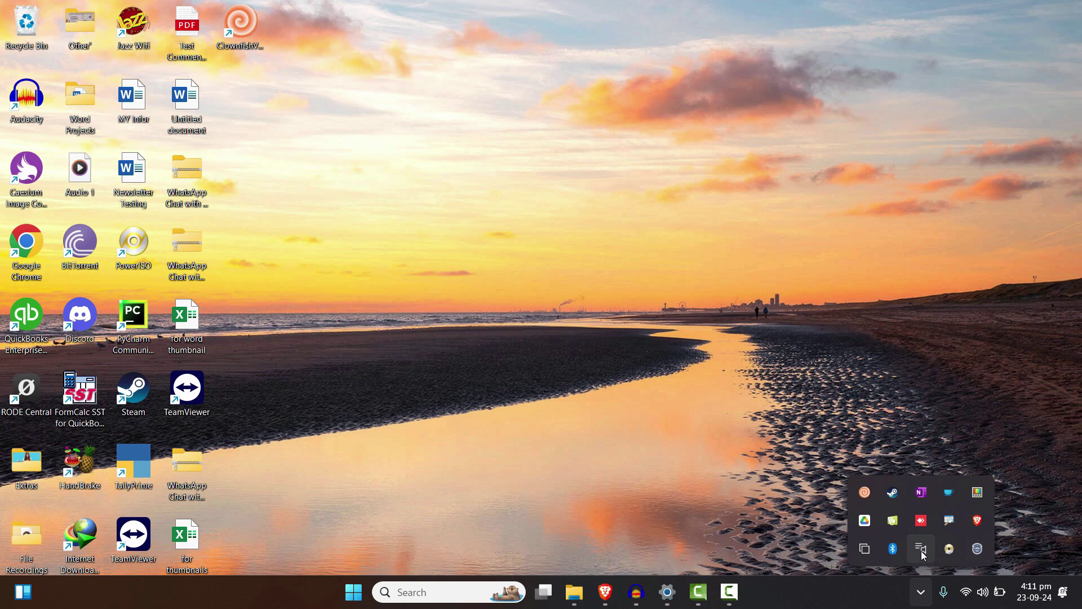
click(979, 549)
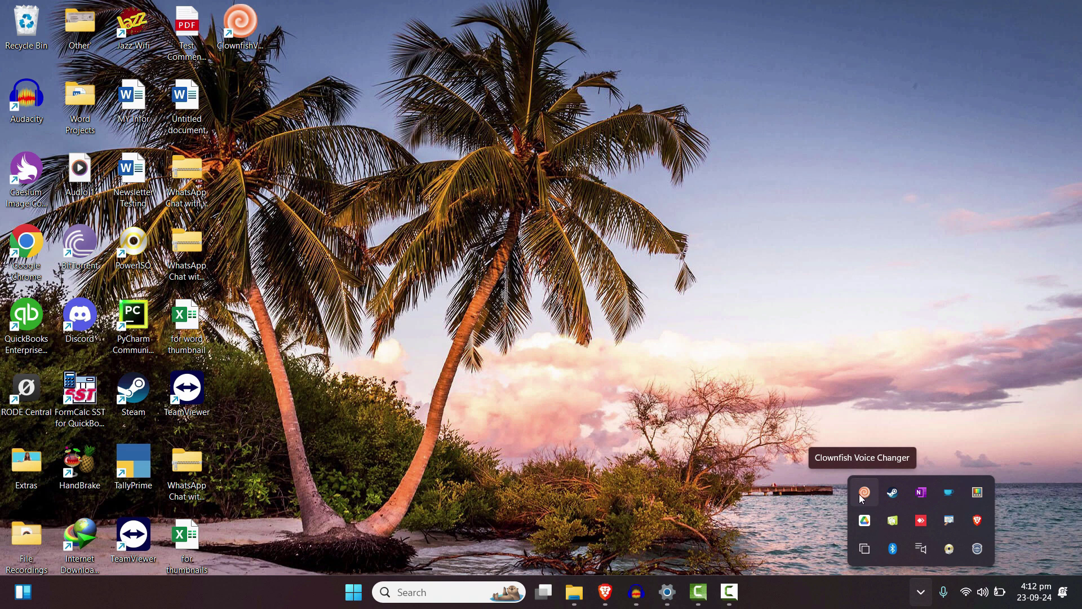
right_click(864, 493)
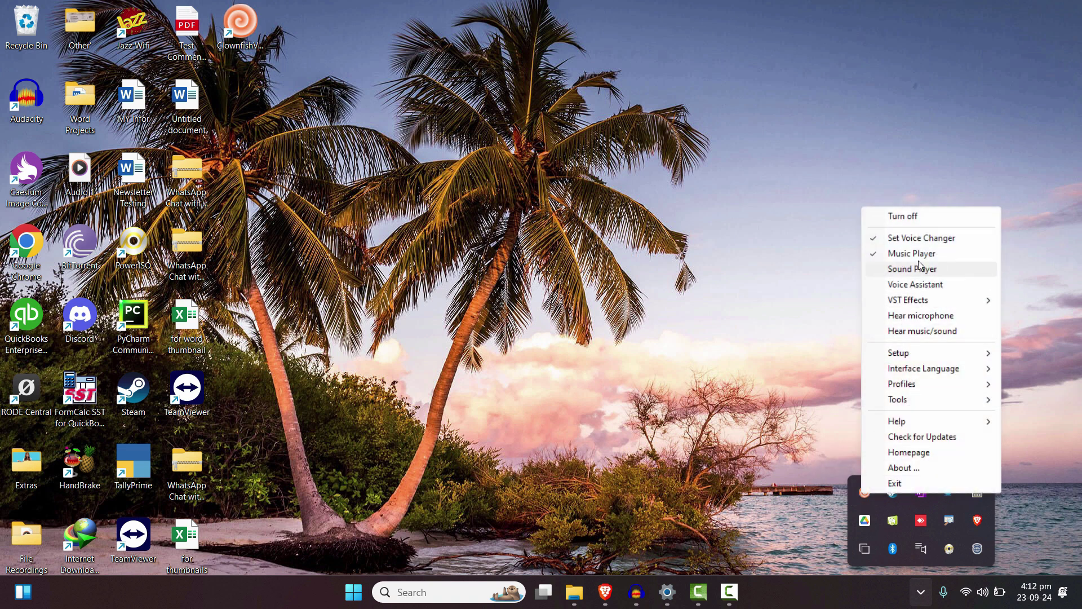
Step: Open the voice changer window, try Baby and Helium pitch, settle on Female pitch, then close it
click(943, 238)
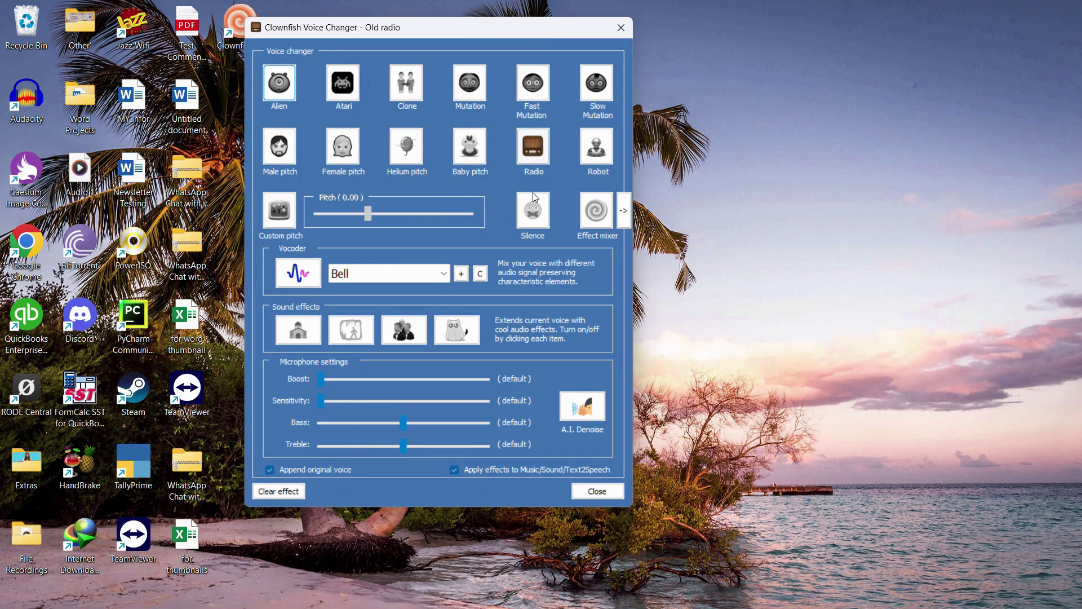
click(469, 170)
click(406, 150)
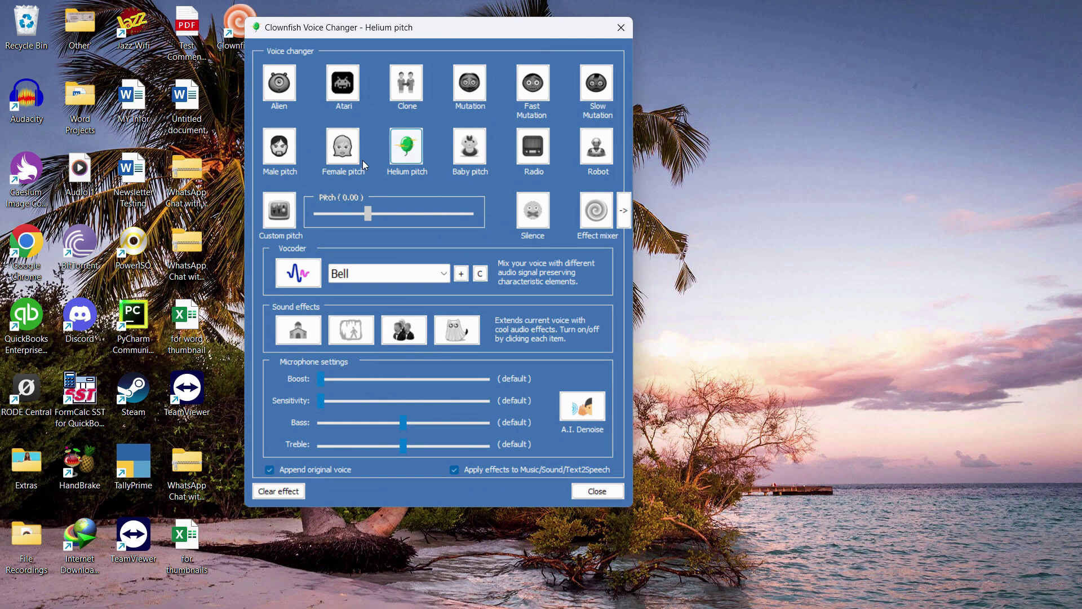
click(353, 155)
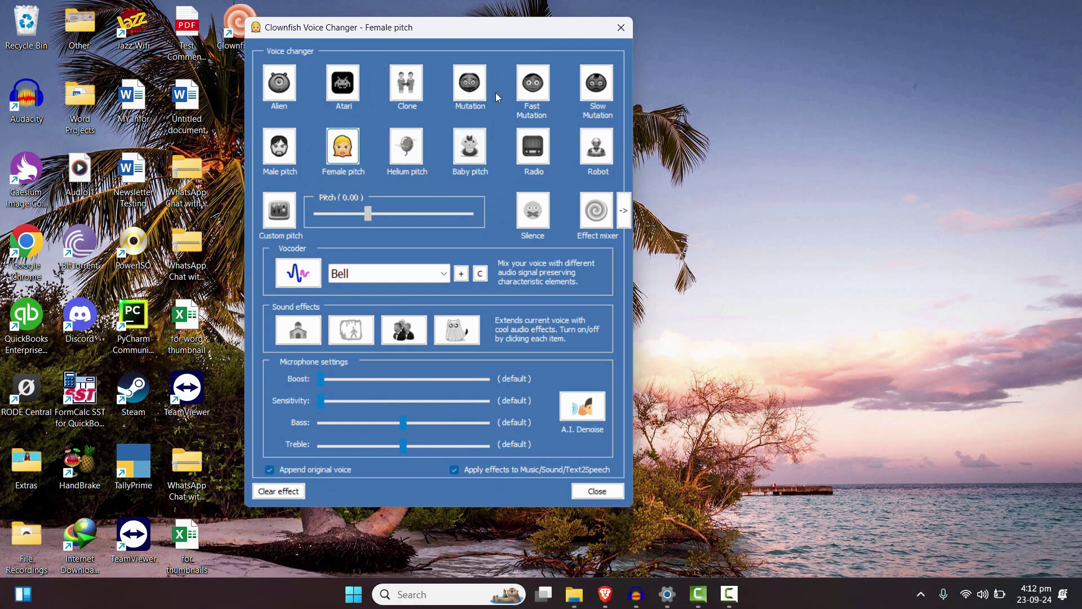
click(921, 592)
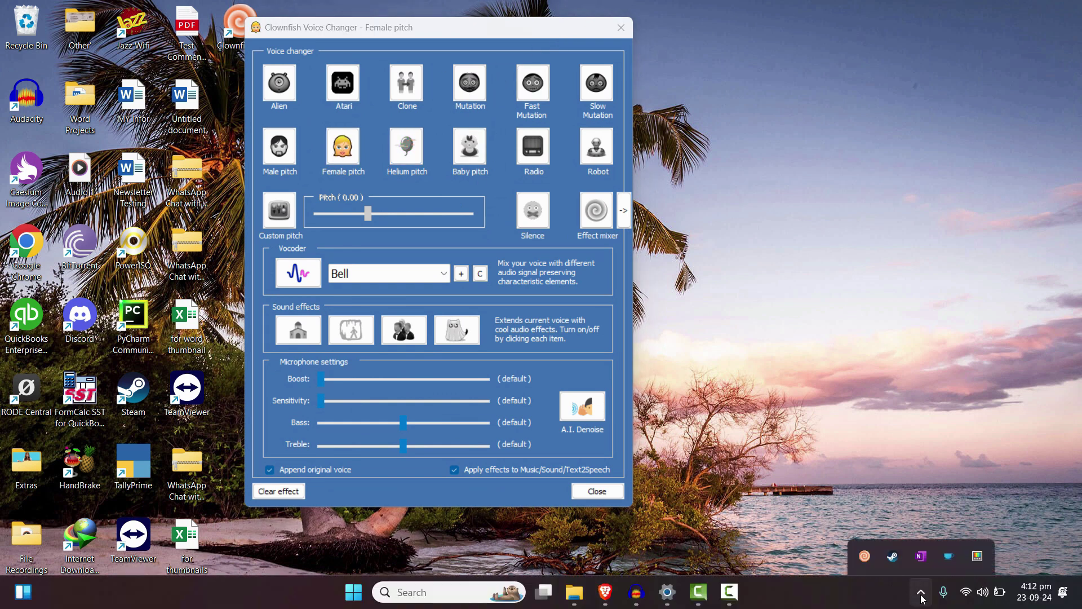
Step: Open Setup > System Integration from the Clownfish tray menu and move the dialog to the screen centre
click(865, 492)
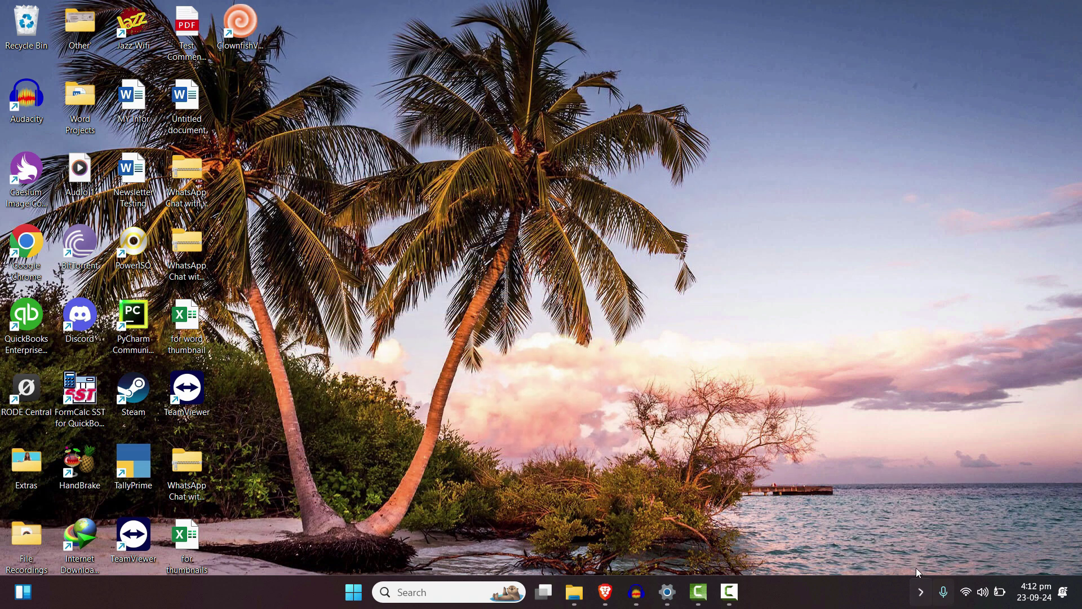
click(921, 592)
right_click(867, 492)
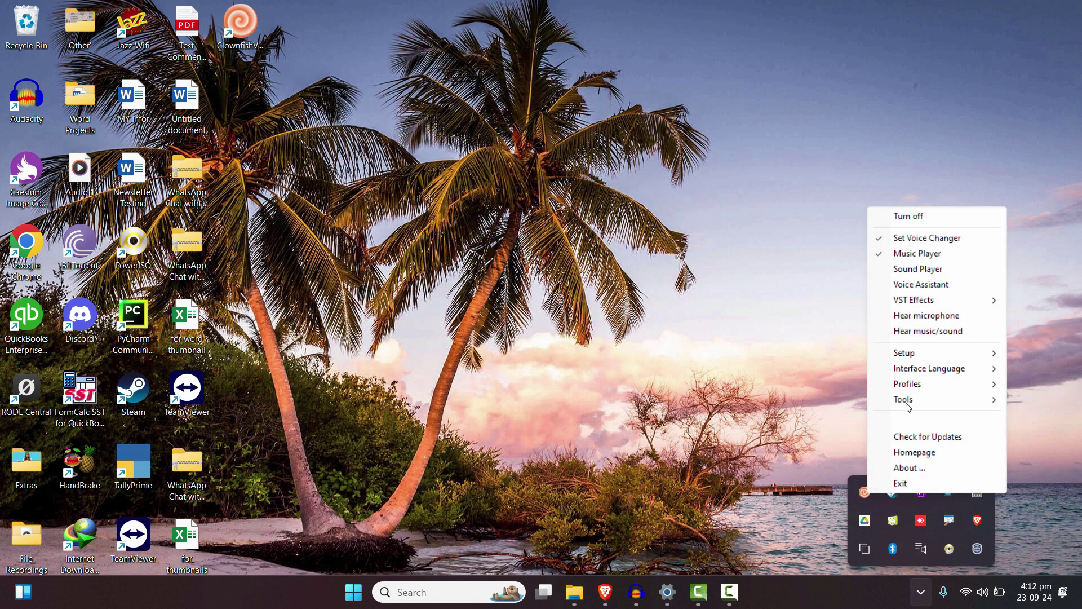
mouse_move(919, 356)
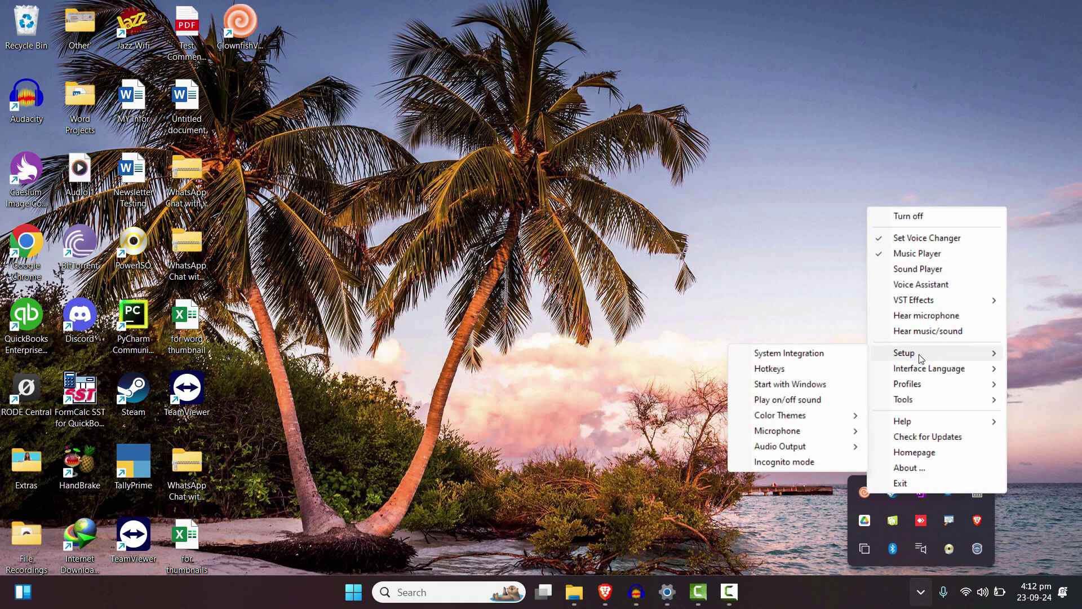
click(770, 355)
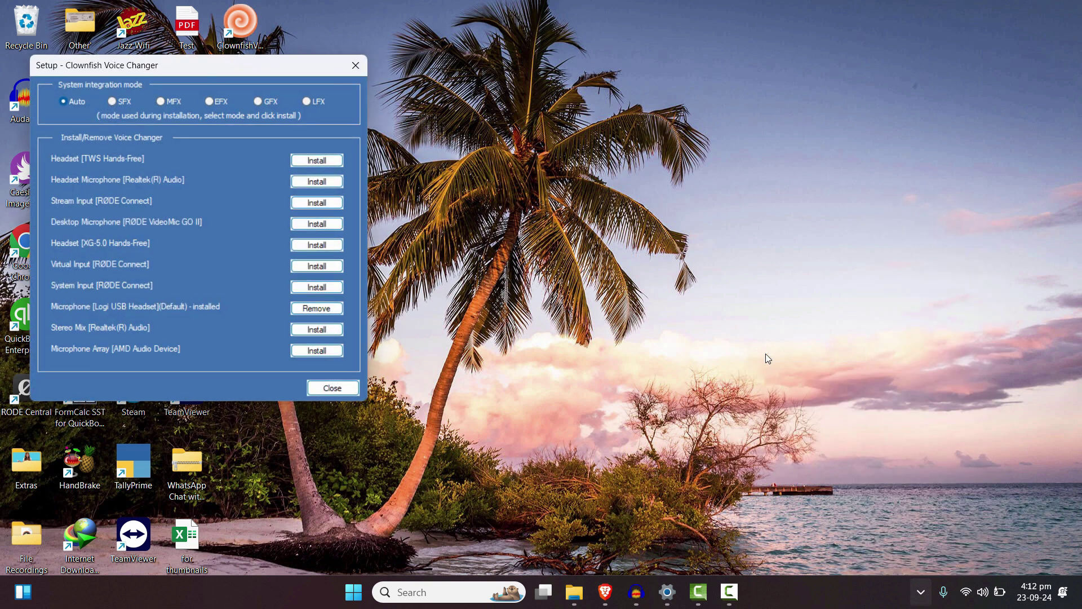
drag(206, 71, 505, 59)
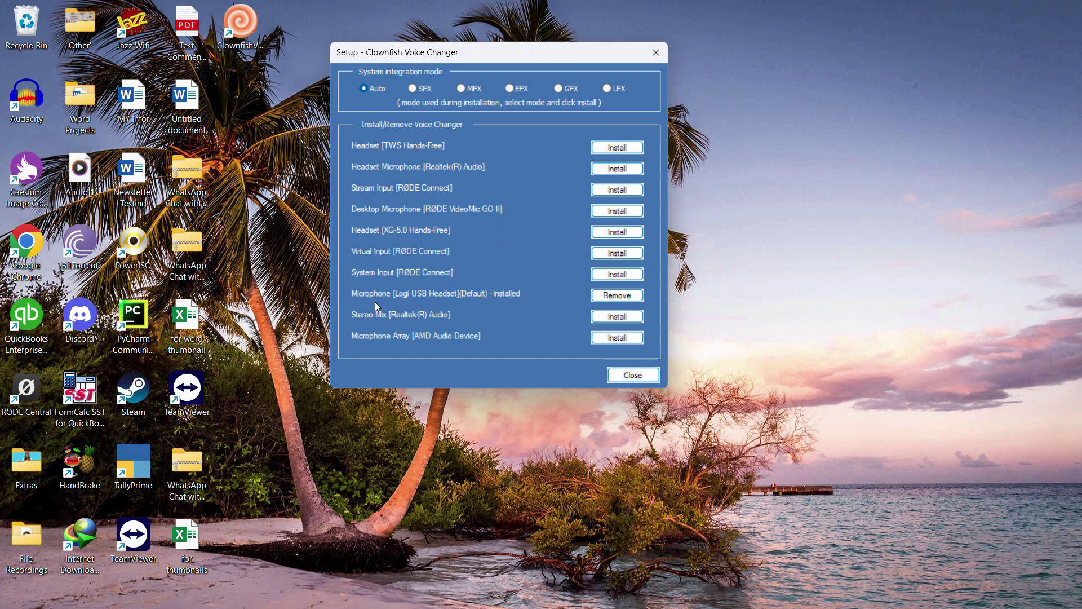
Step: Reopen the microphone setup and install the voice changer on Desktop Microphone [RØDE VideoMic GO II]
click(627, 296)
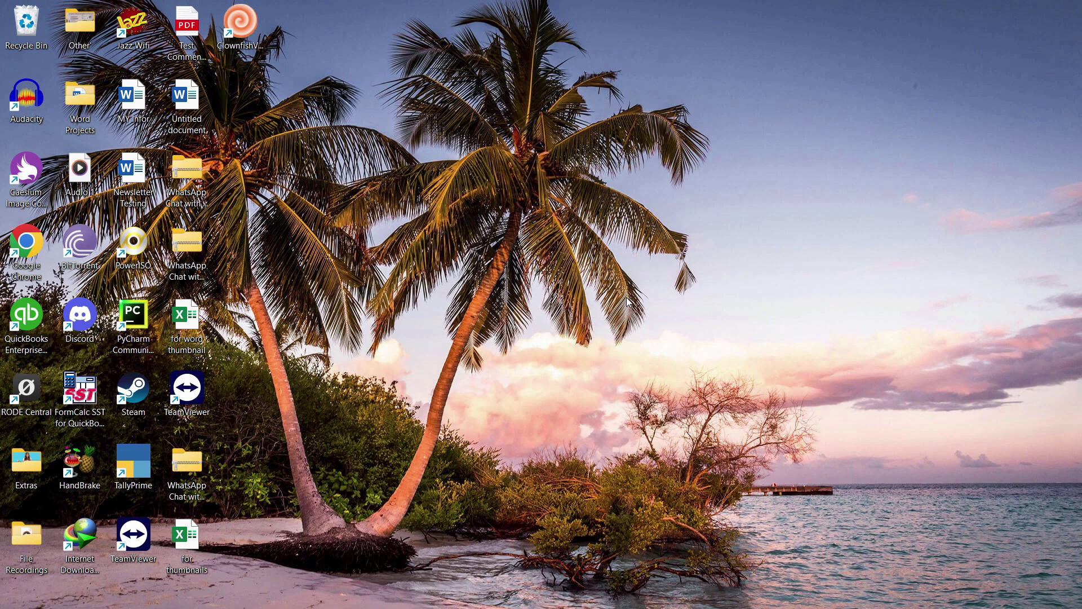
click(920, 592)
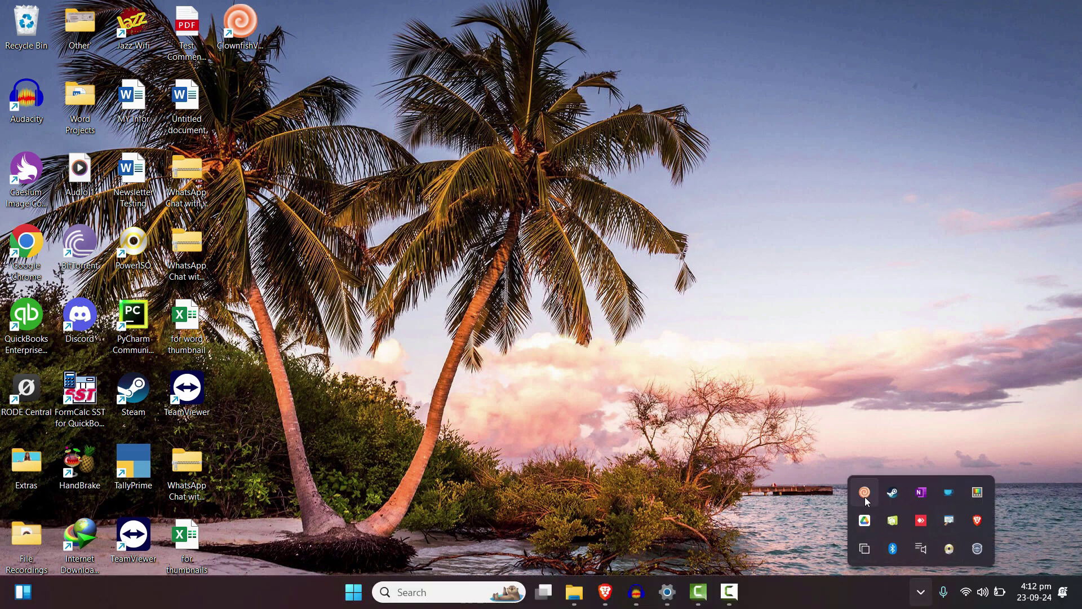
click(864, 495)
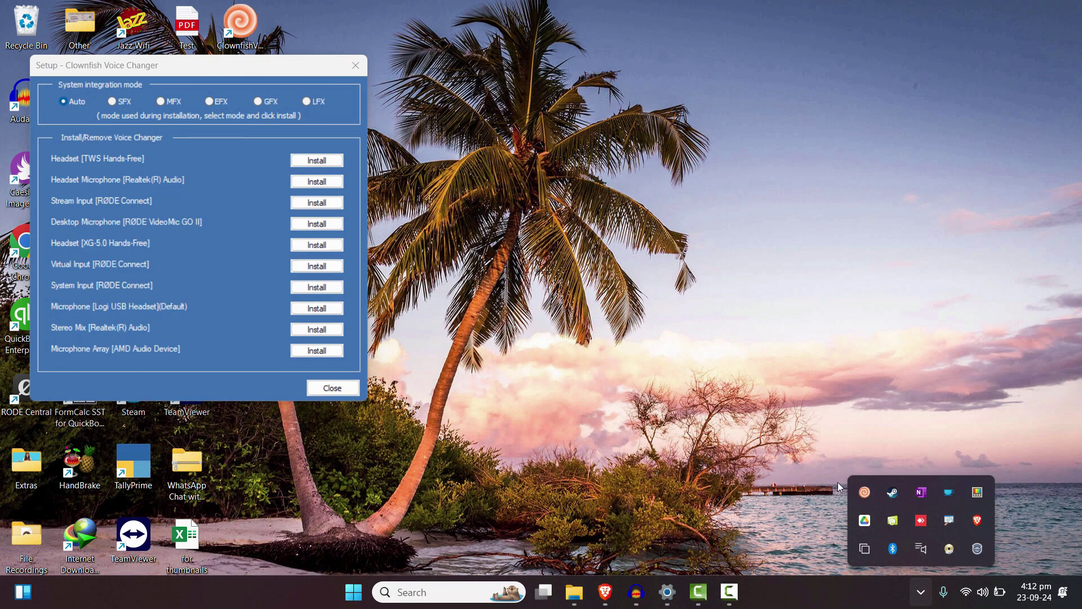
right_click(868, 497)
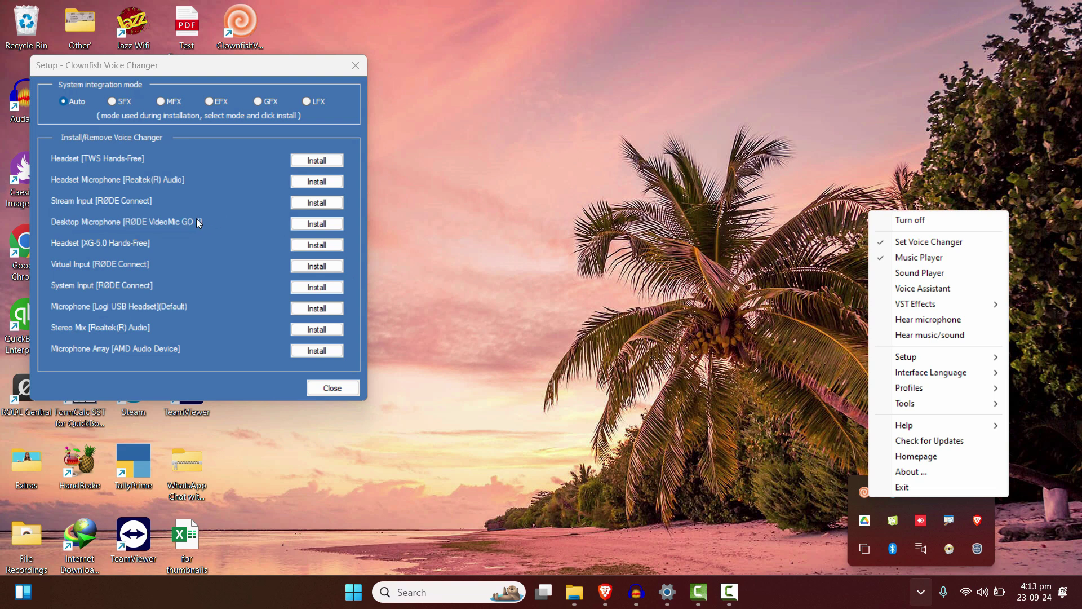
click(320, 224)
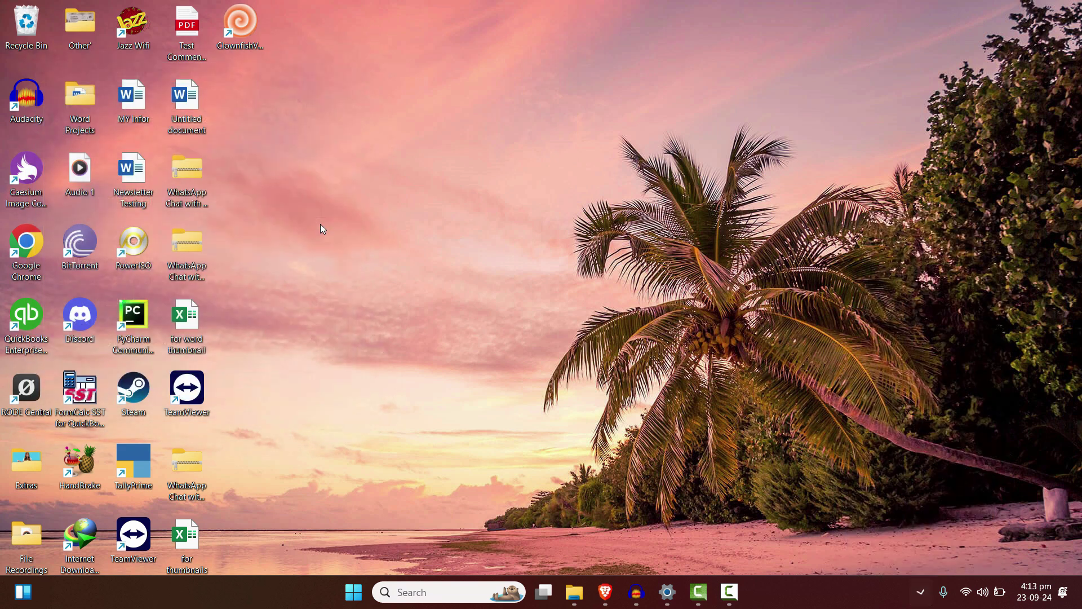
Step: Enable Hear microphone and close the microphone setup dialog
right_click(861, 494)
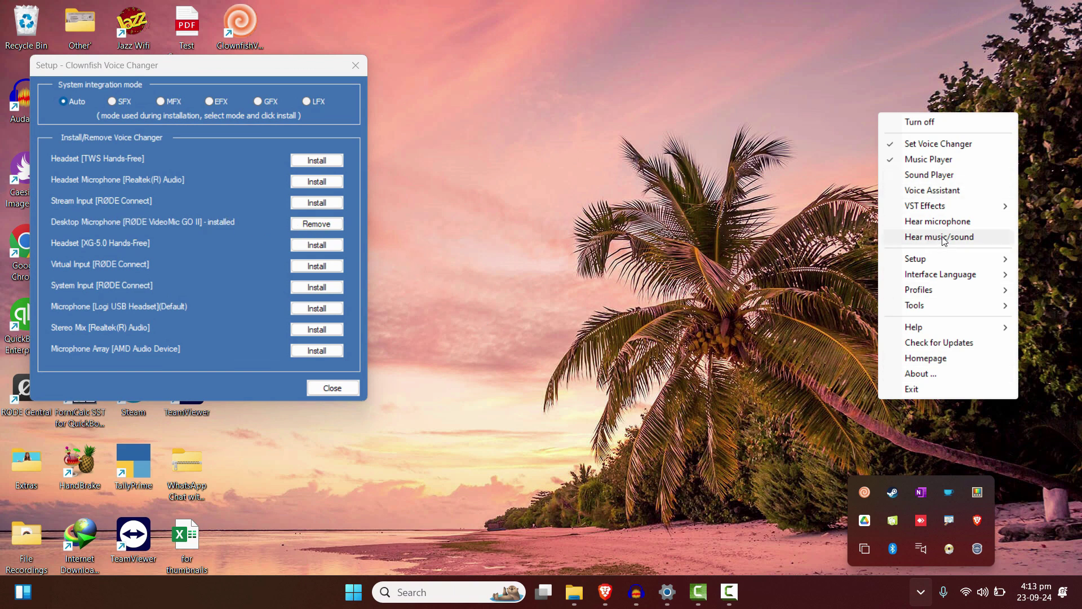
click(905, 222)
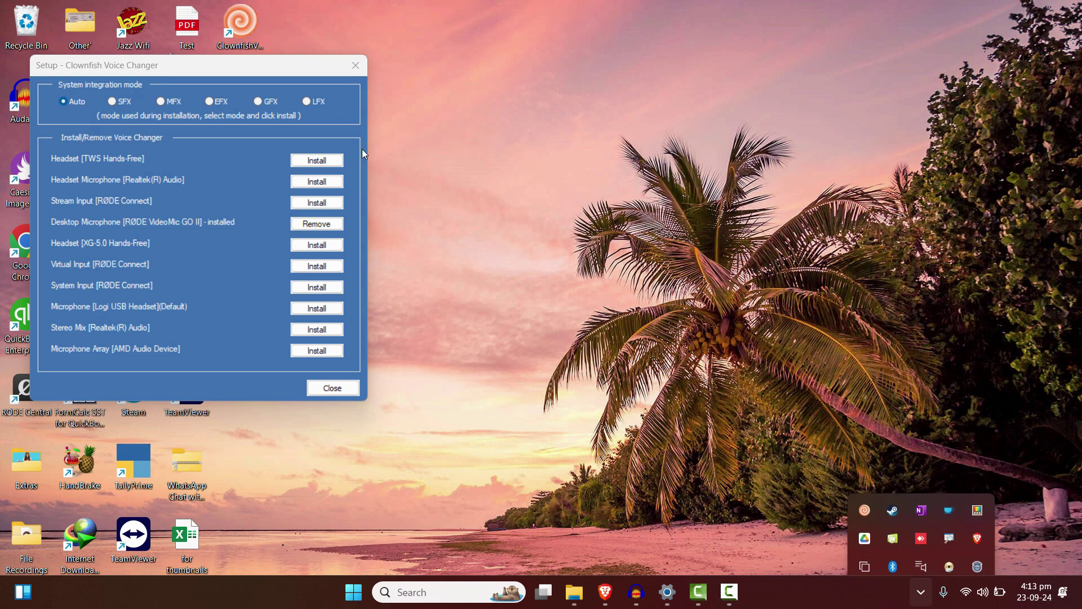
click(356, 65)
Step: Reopen the voice changer settings and choose Helium pitch
click(922, 602)
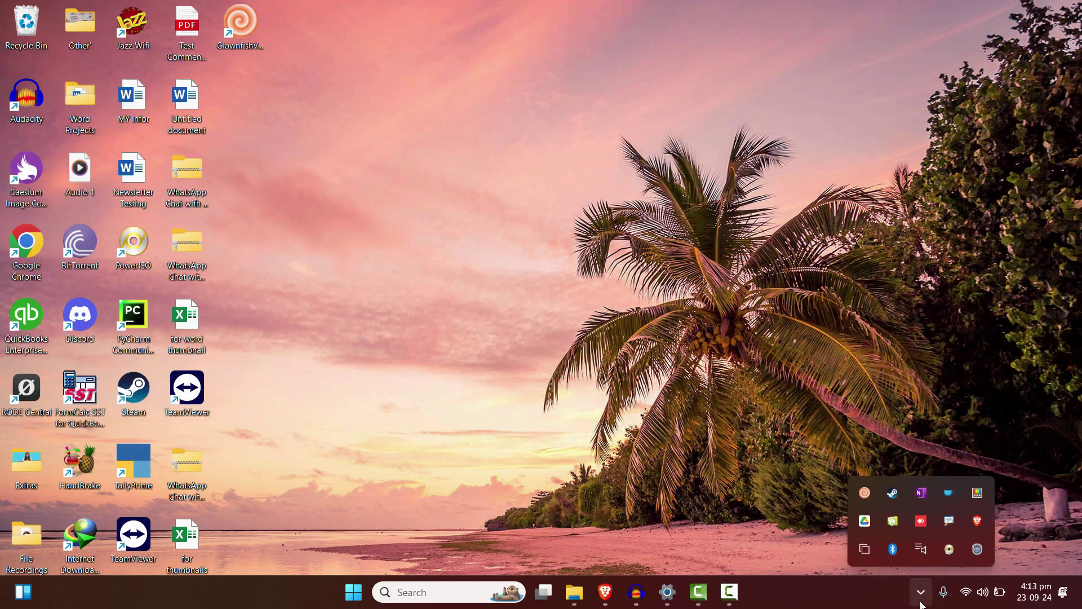
right_click(872, 486)
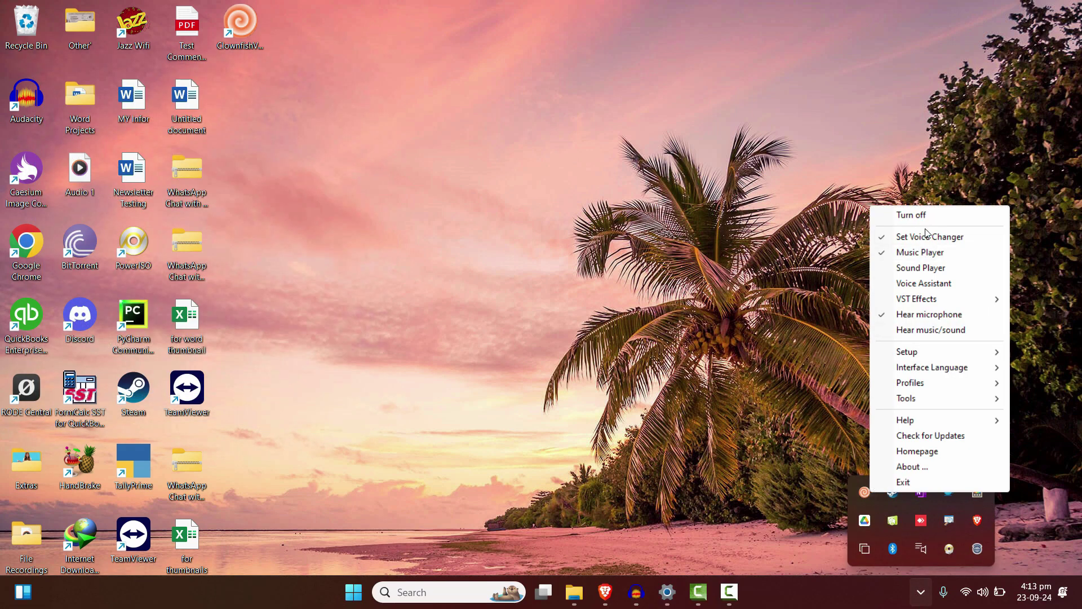
click(940, 241)
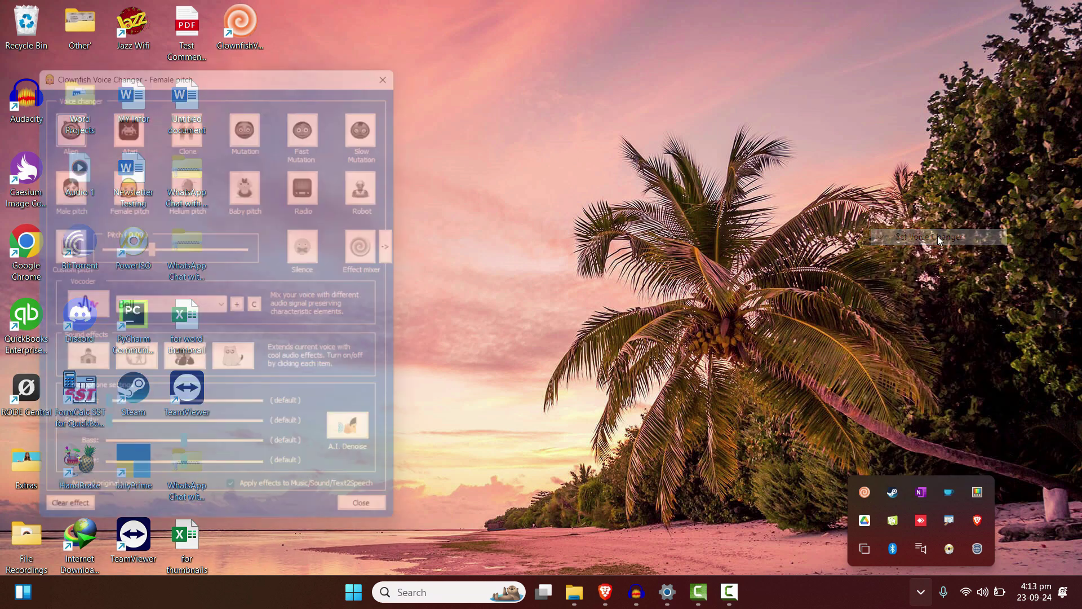
click(194, 191)
Step: Switch the voice to Baby pitch, then exit Clownfish Voice Changer from its tray menu
click(269, 189)
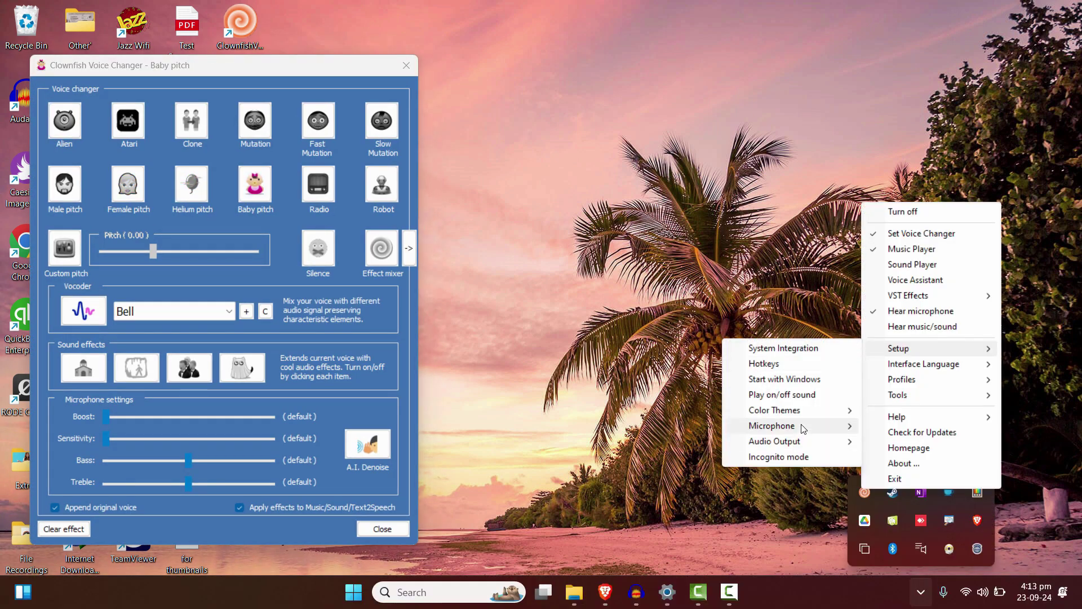
mouse_move(803, 428)
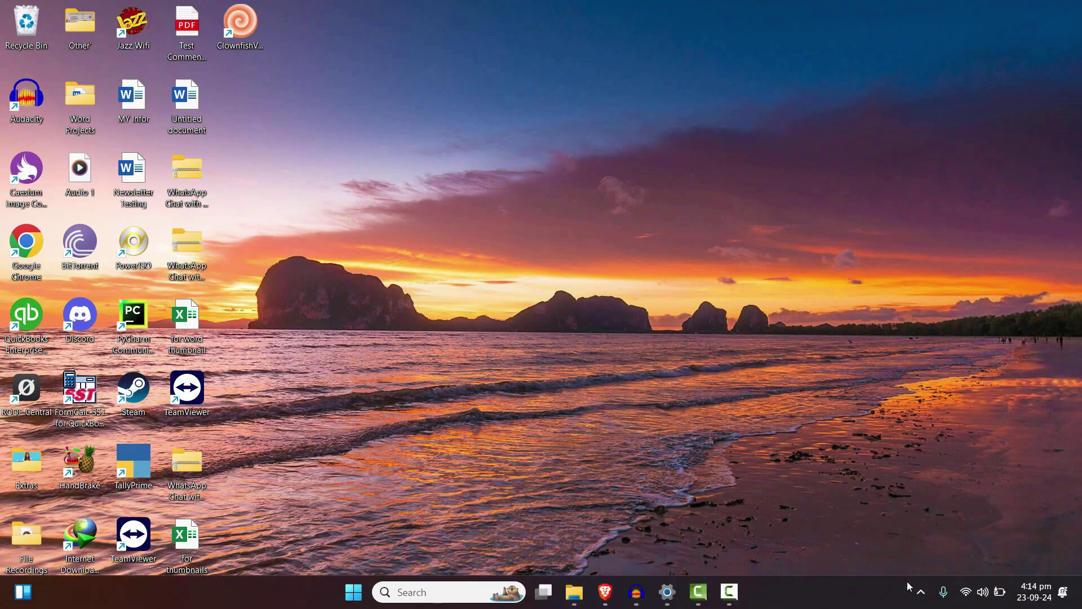
click(920, 592)
right_click(866, 493)
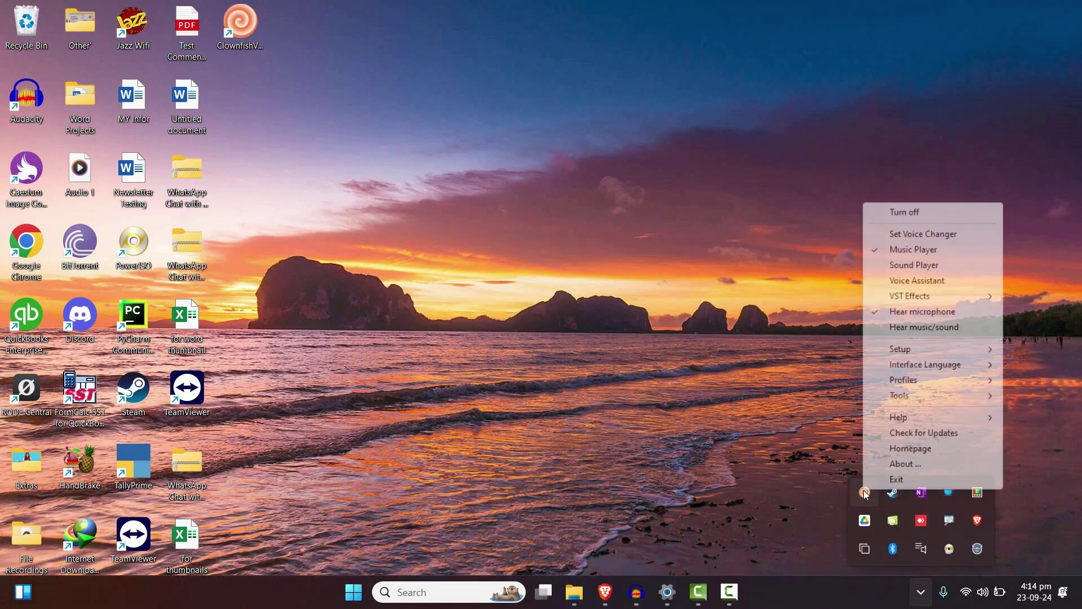
click(875, 480)
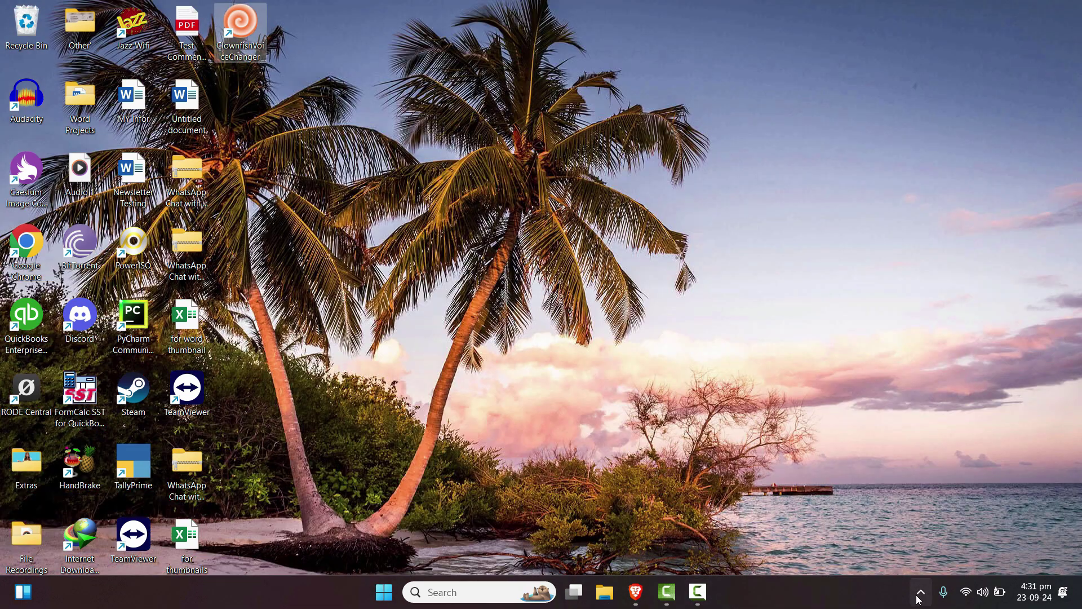
click(919, 595)
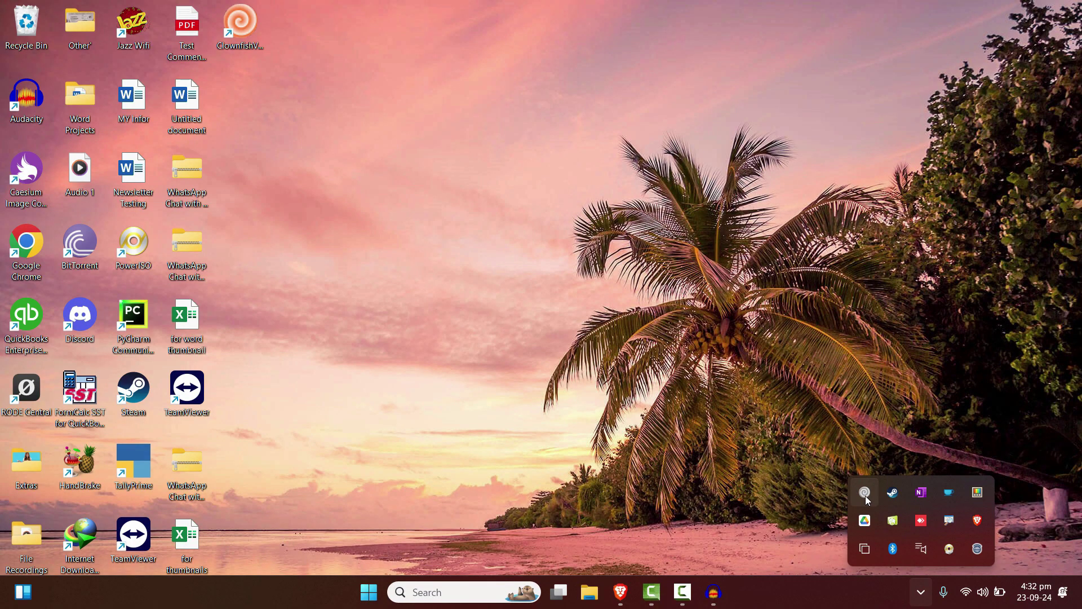
key(Escape)
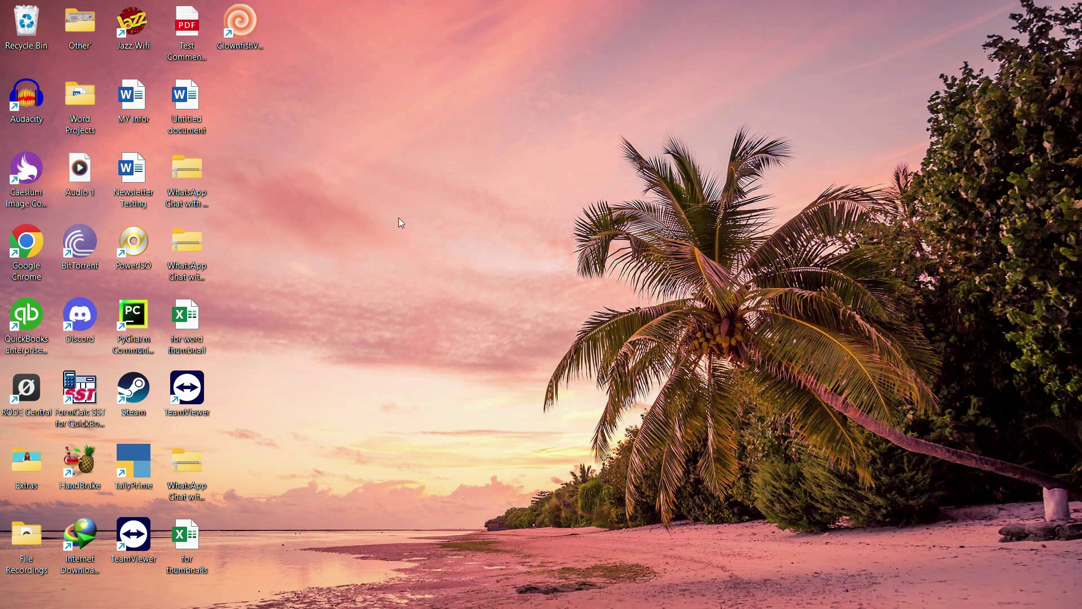
key(shift+F10)
click(292, 125)
Step: Open Task Manager and bring up the options for the Clownfish Voice Changer process
key(ctrl+shift+Escape)
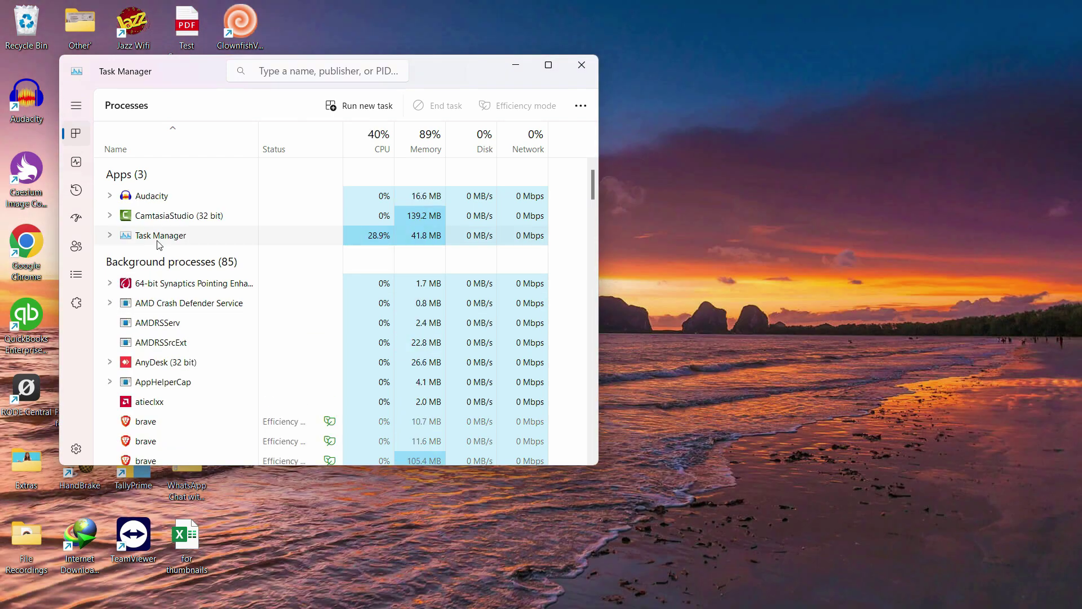
scroll(186, 237, down, 5)
right_click(218, 300)
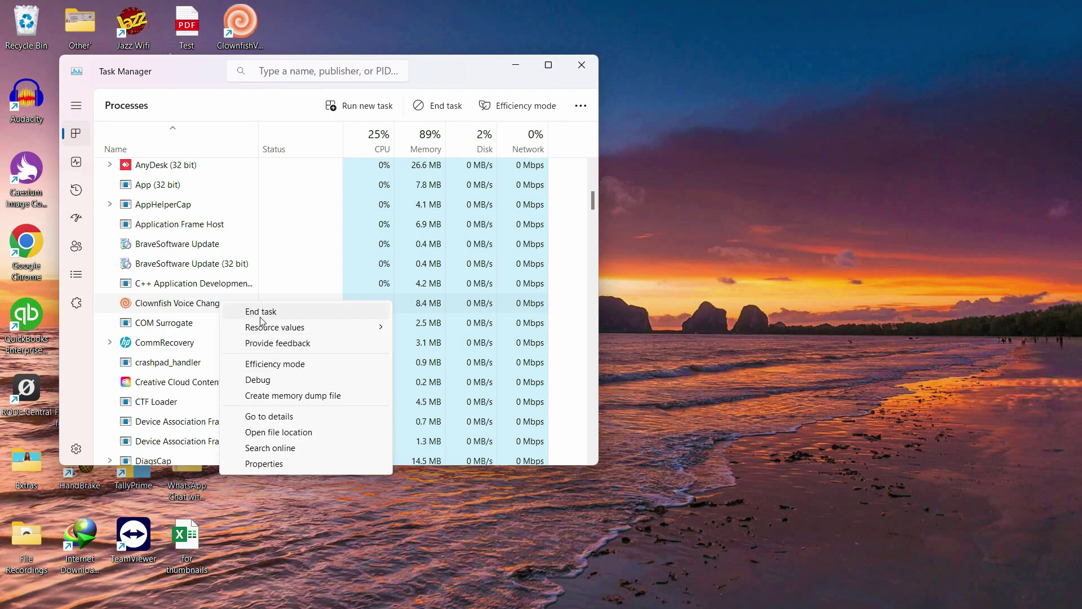
key(Escape)
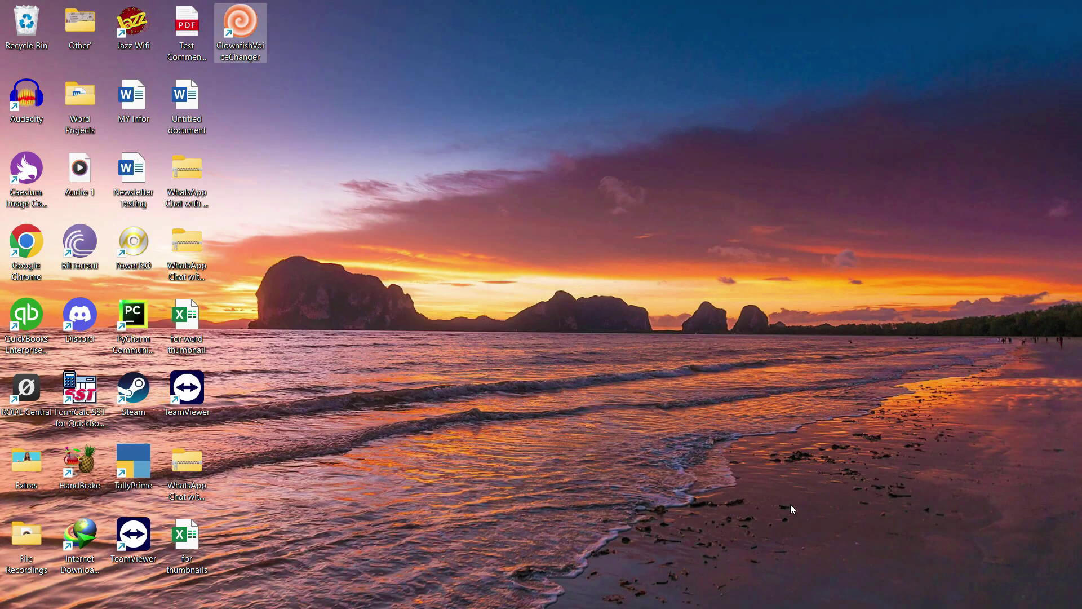
Step: Set the voice to Female pitch in the repositioned voice changer window and start recording in Audacity
click(921, 592)
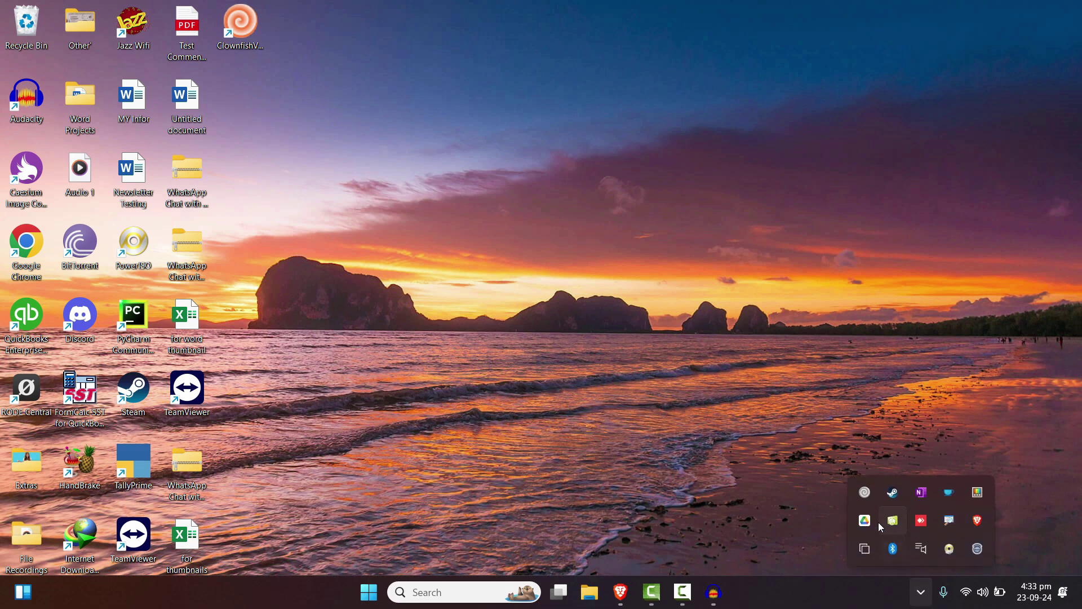
right_click(865, 493)
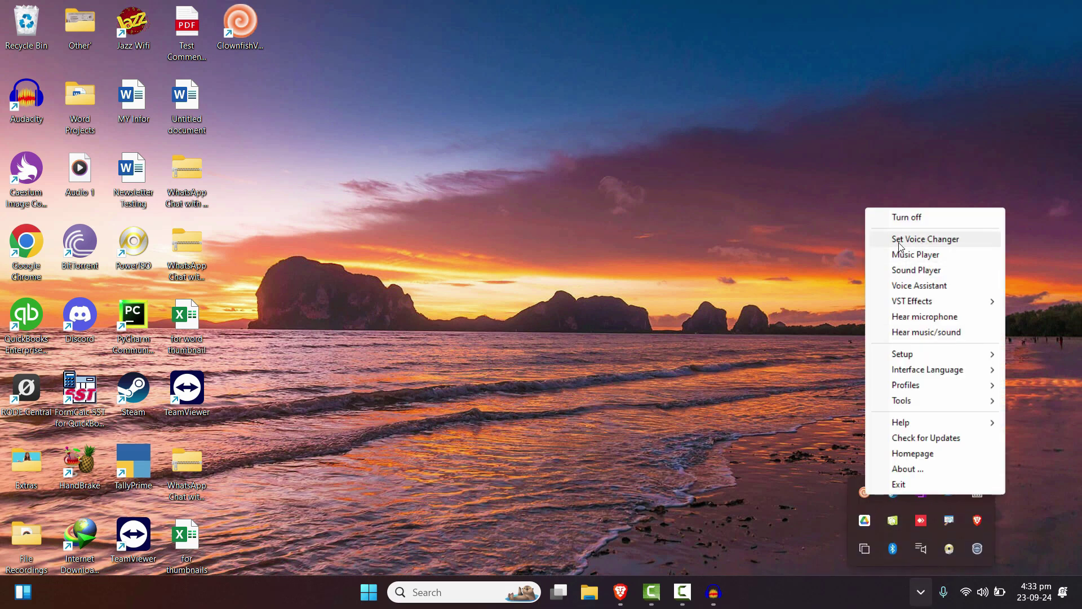
click(950, 243)
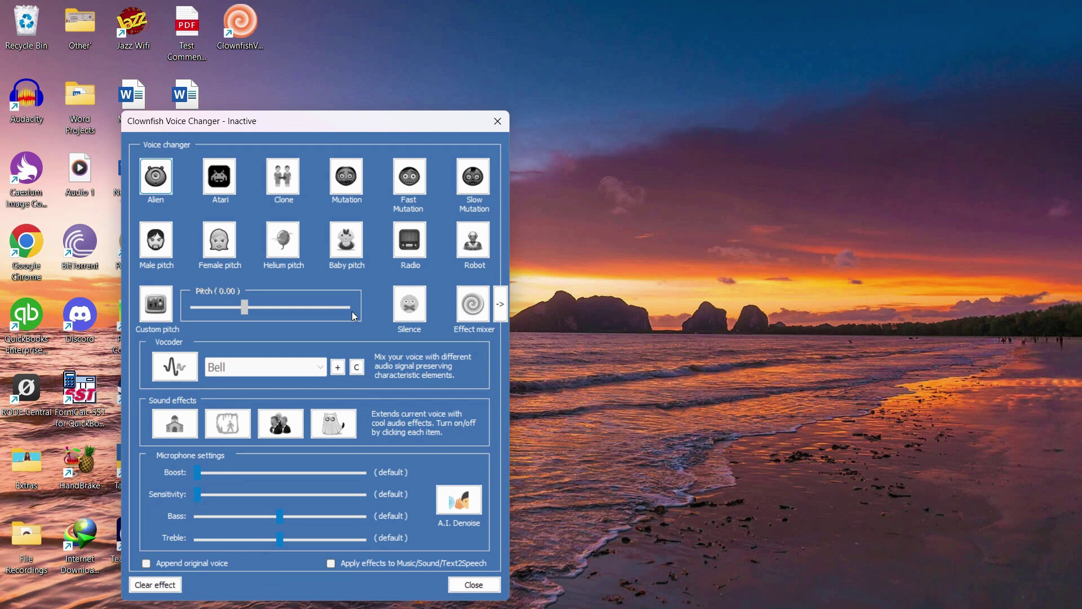
drag(366, 124, 570, 60)
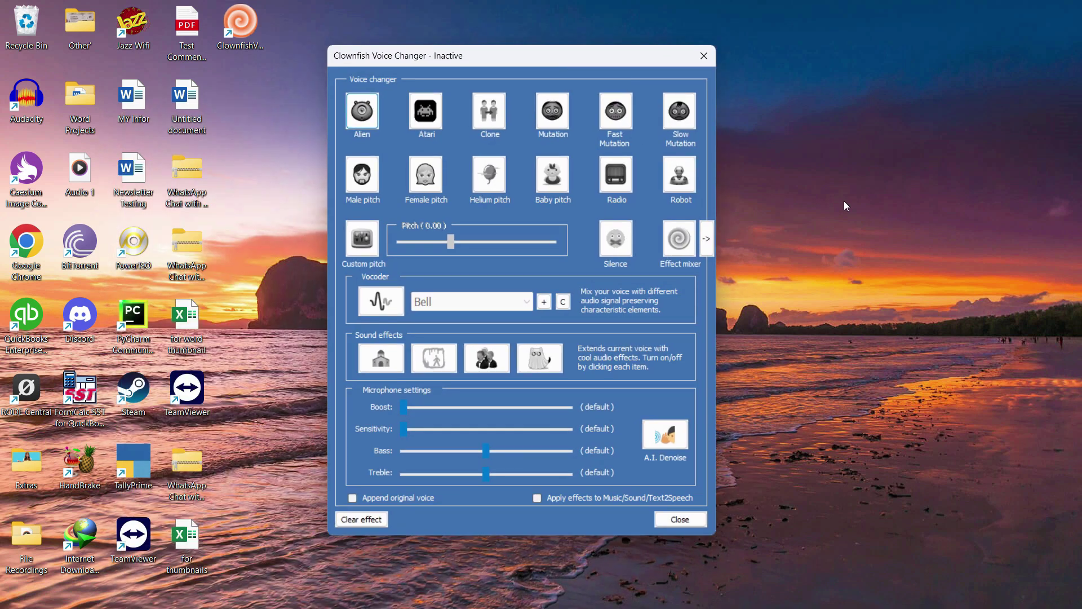
click(437, 188)
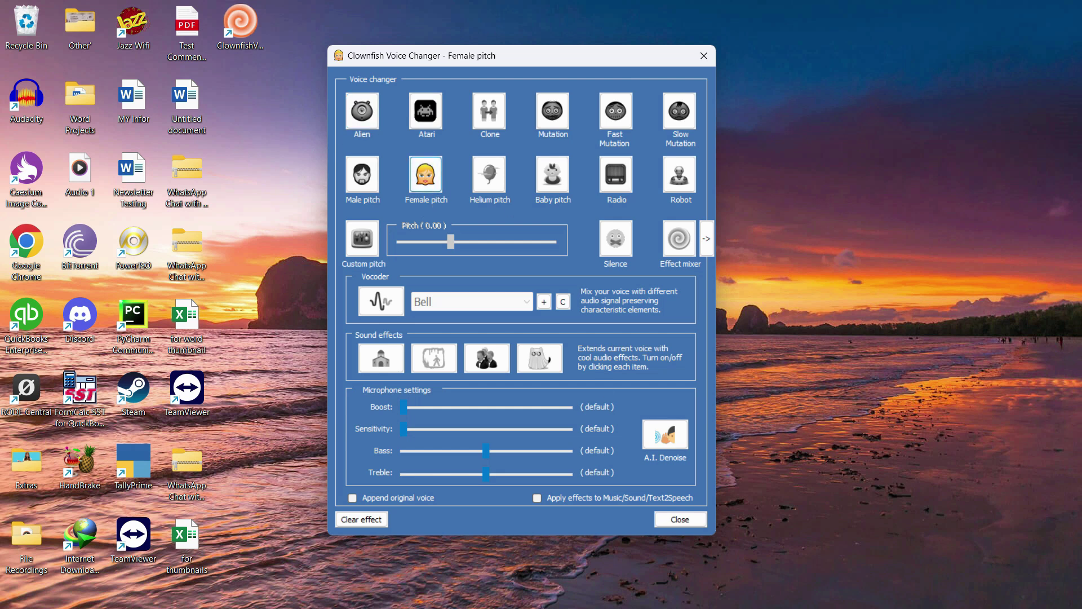
click(709, 602)
click(234, 60)
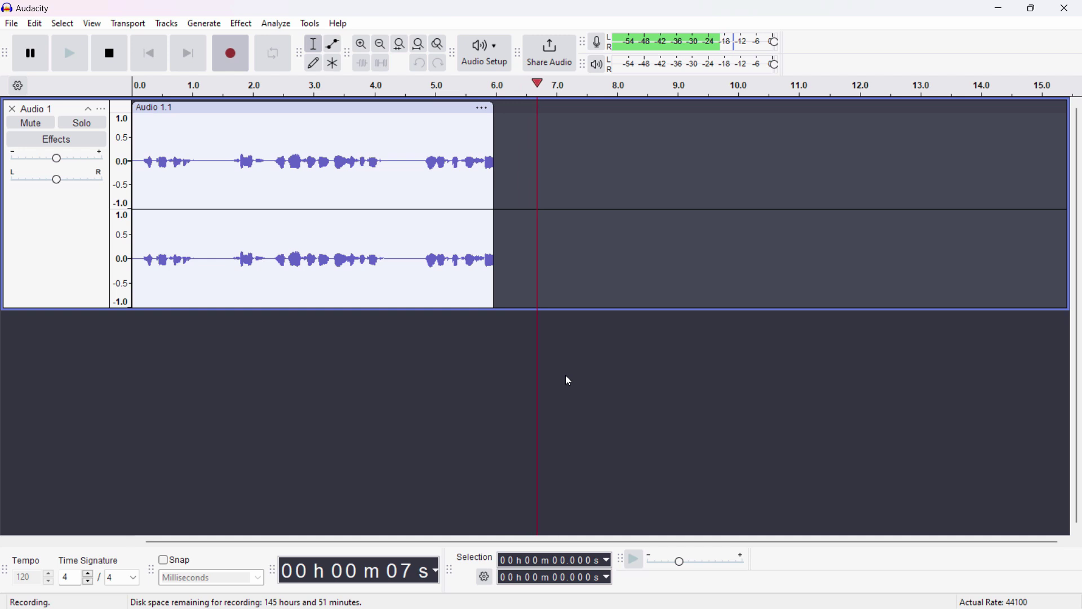
Step: Play back the female-voice take from near the start of the clip
key(space)
click(141, 200)
key(space)
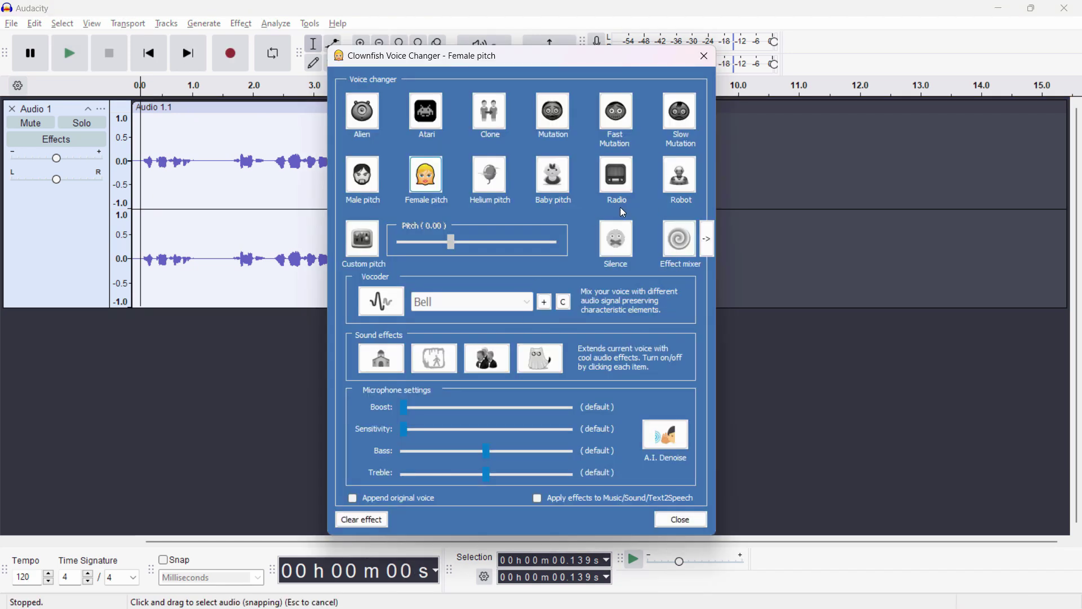
Step: Switch to Helium pitch, record Audio 1.2 right after the first clip, and play it back
click(494, 190)
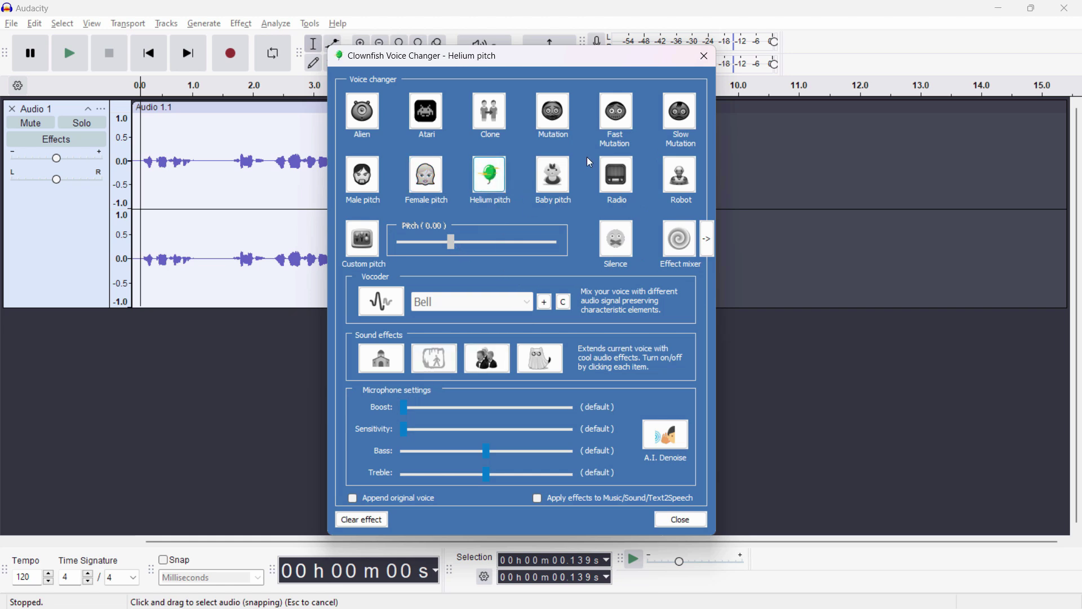
click(705, 56)
click(754, 181)
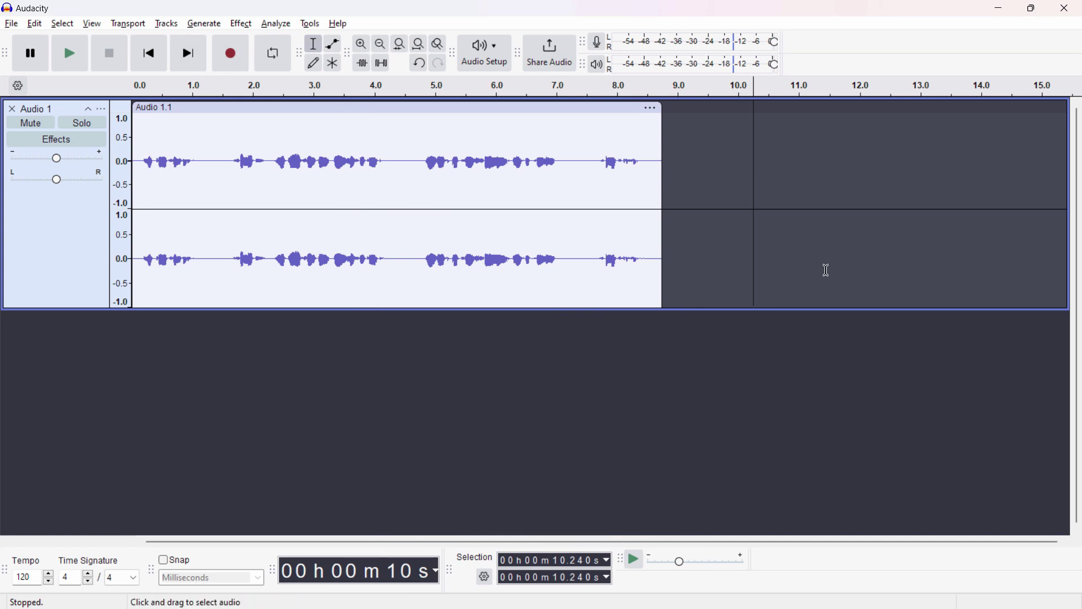
click(666, 254)
key(r)
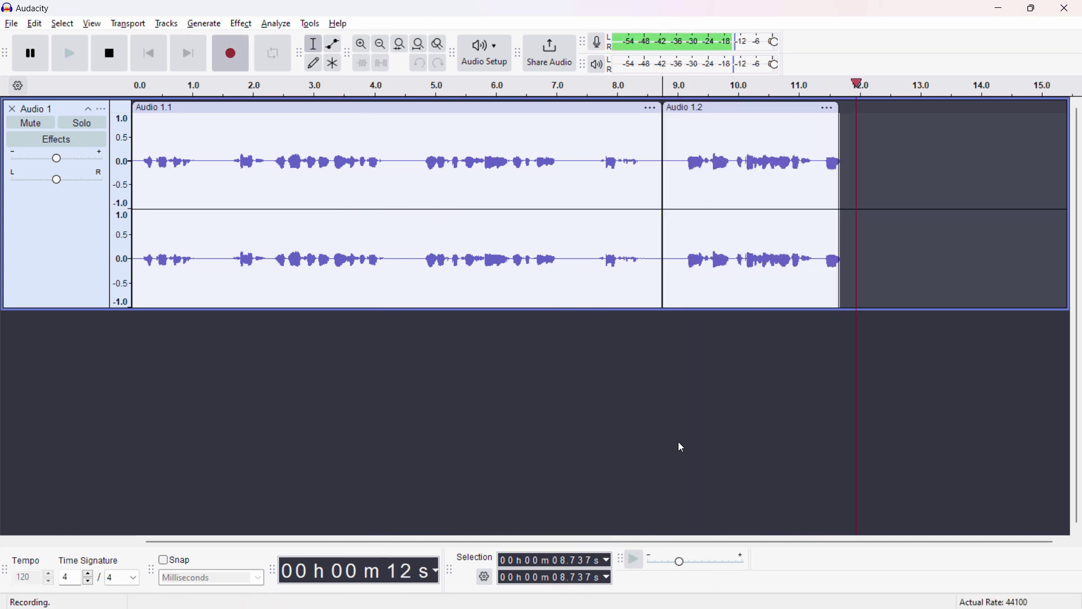
key(space)
click(676, 242)
key(space)
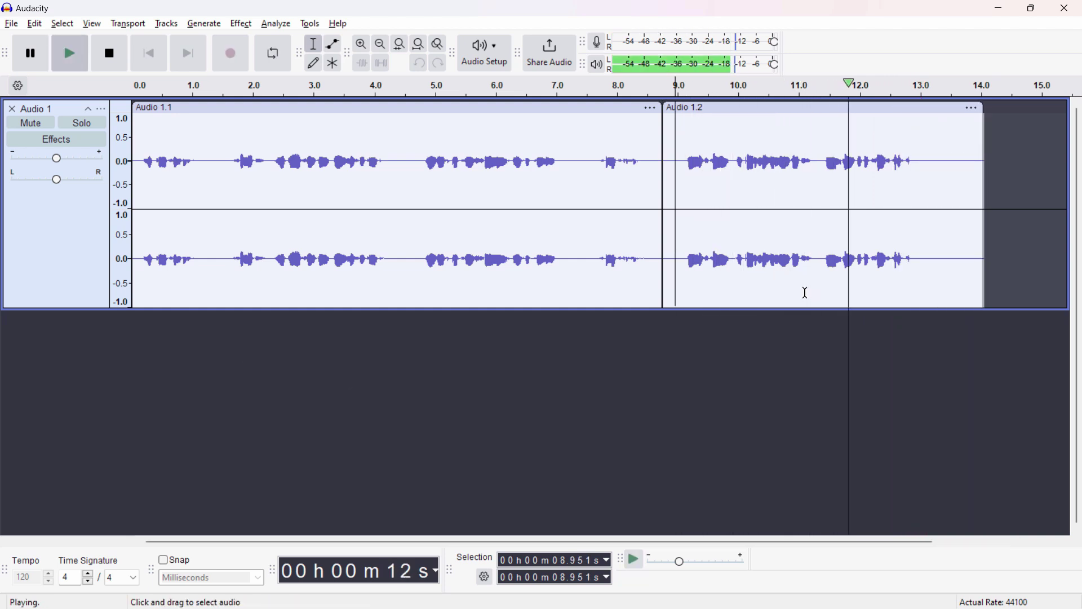
click(922, 592)
Step: Turn off the Clownfish voice changer from its tray menu and close its window
click(864, 493)
right_click(865, 492)
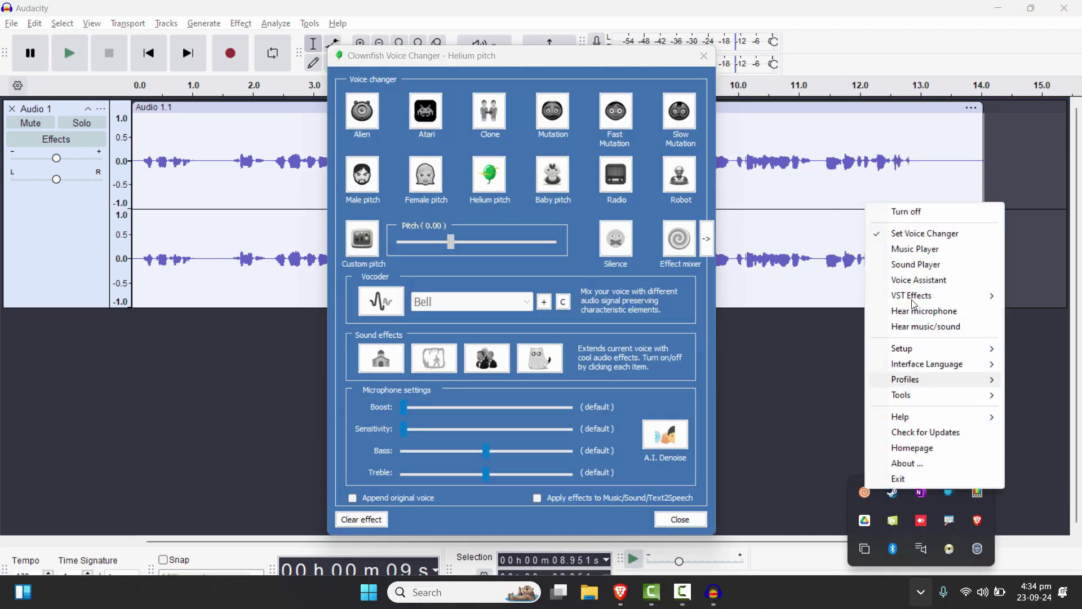
click(909, 220)
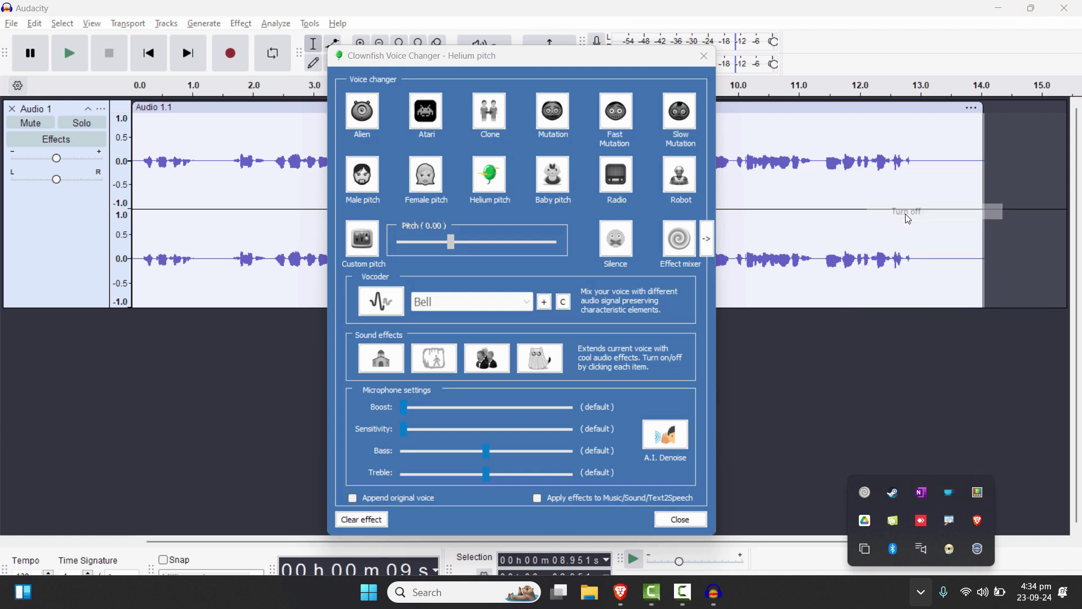
click(699, 530)
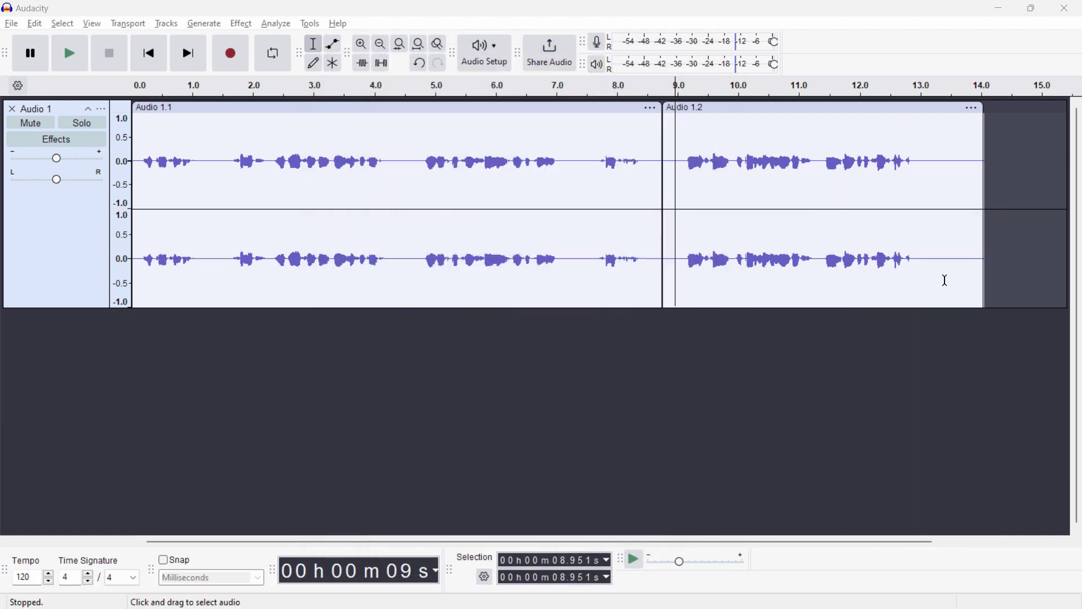
Step: Record a third normal-voice clip, Audio 1.3, after the second clip
click(983, 285)
click(231, 65)
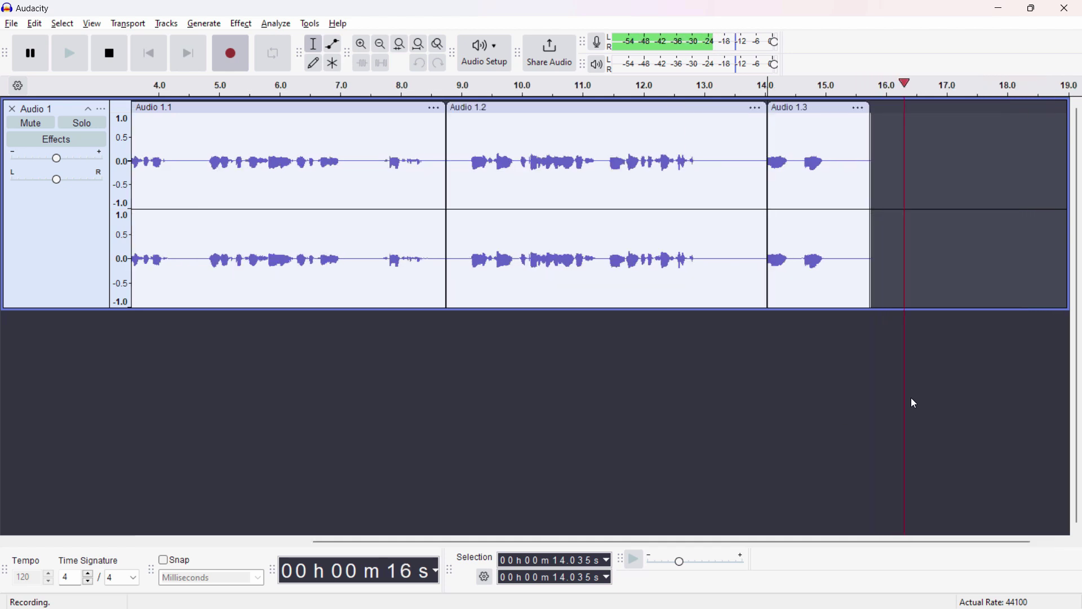
key(space)
Step: Play back the normal-voice clip, then minimize Audacity to show the desktop
click(781, 254)
key(space)
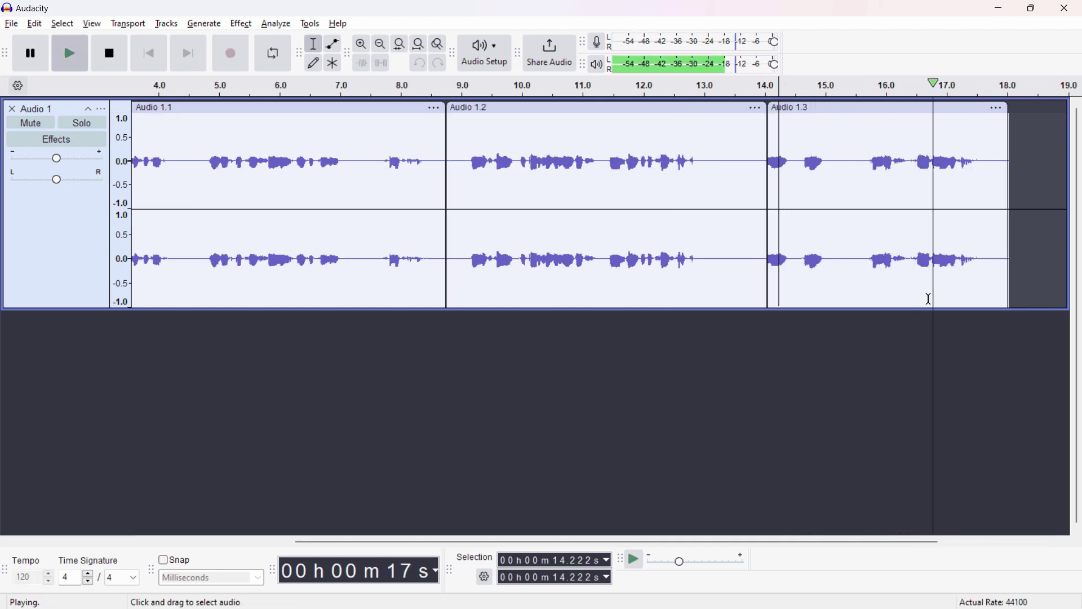
key(space)
click(1000, 8)
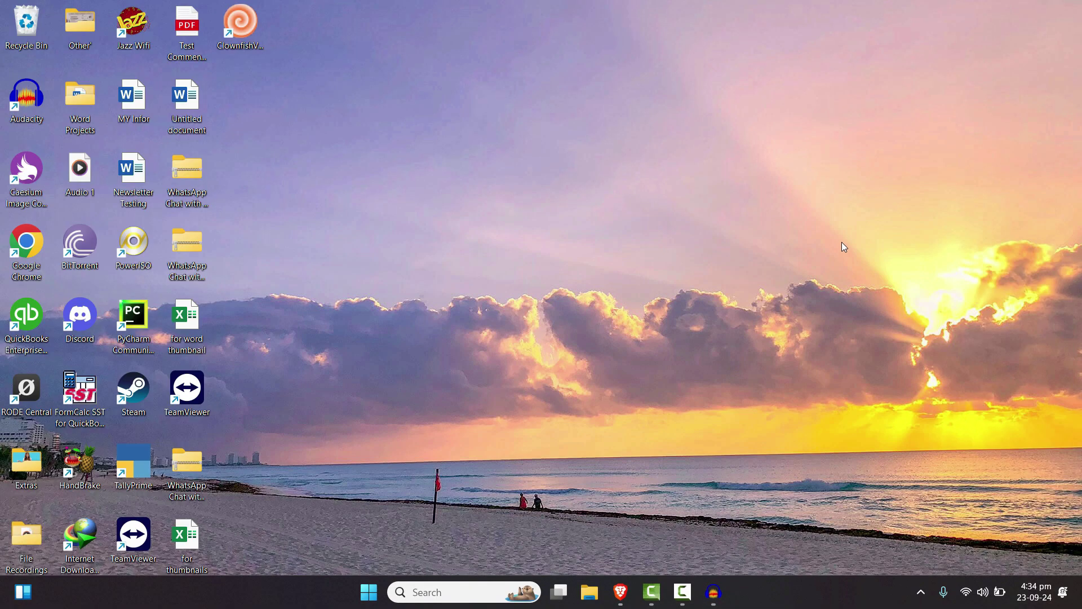